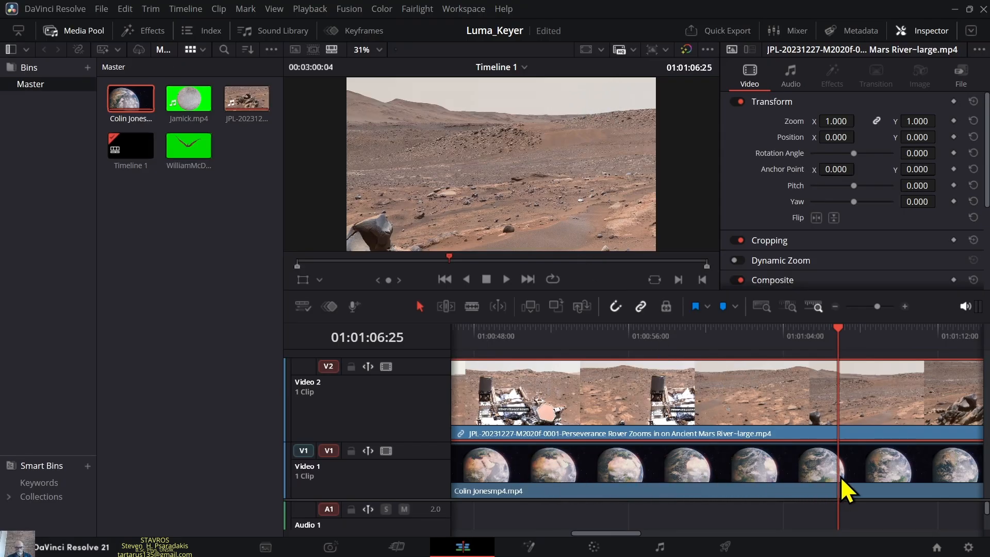
- Apply the Resolve FX Luma Keyer filter to the Mars rover clip on the Video 2 track
click(149, 36)
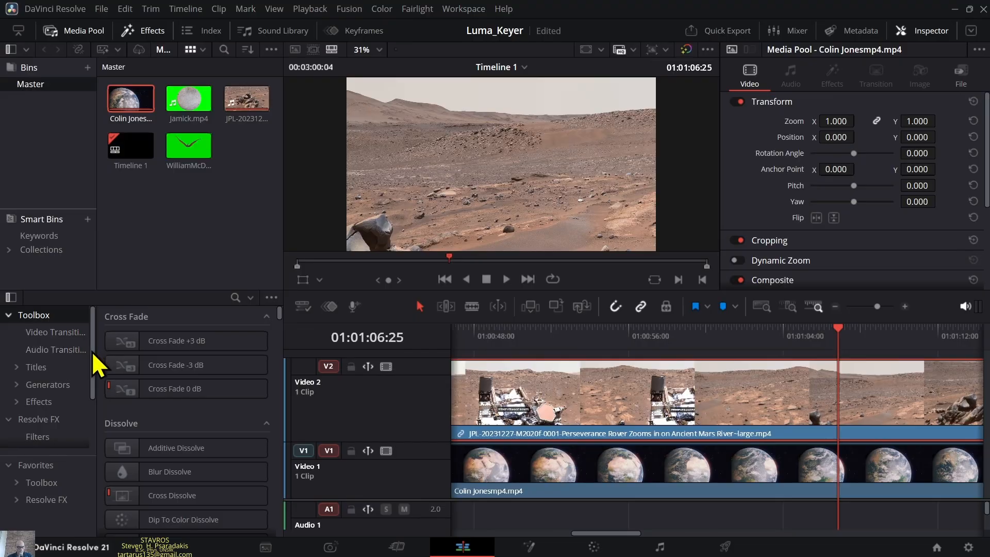
drag(93, 355, 94, 400)
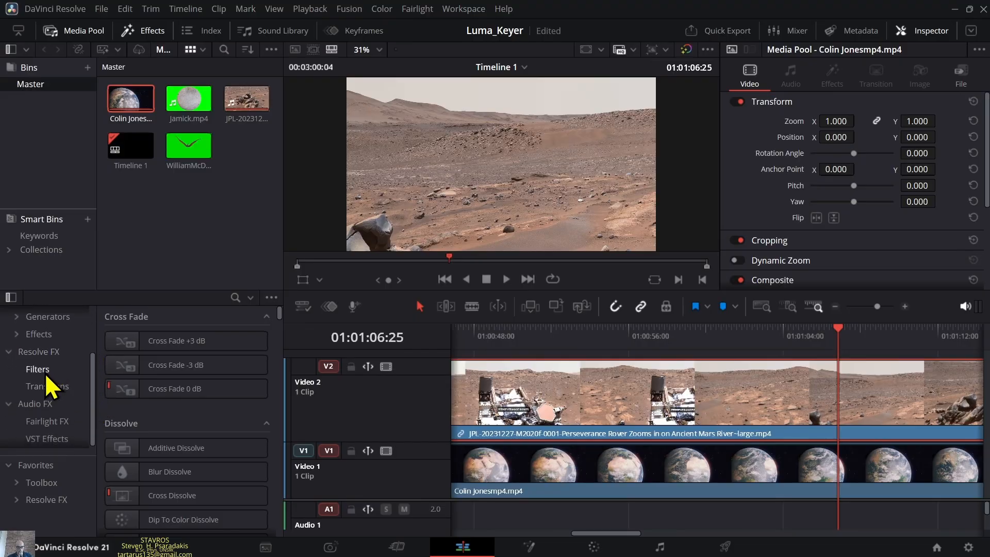
click(45, 371)
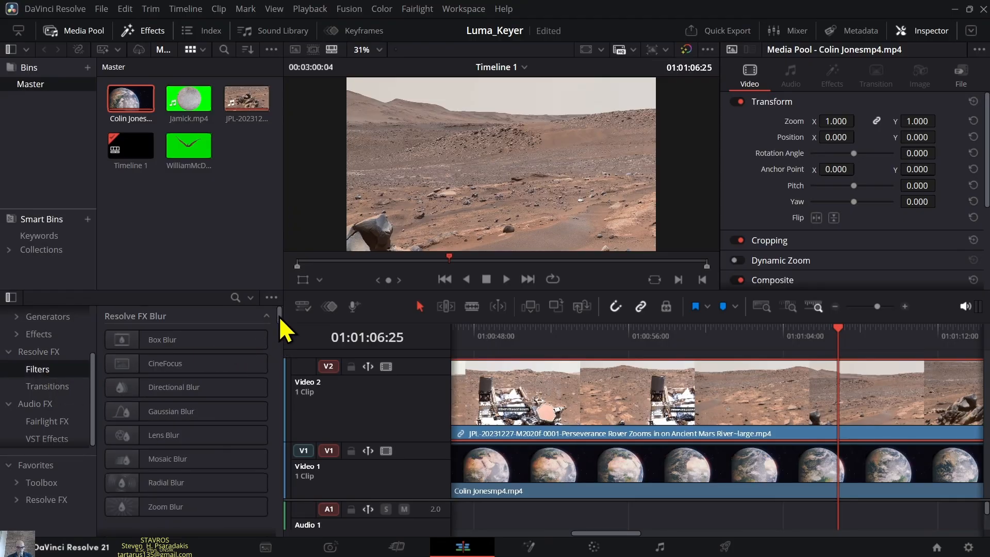
drag(280, 316, 275, 392)
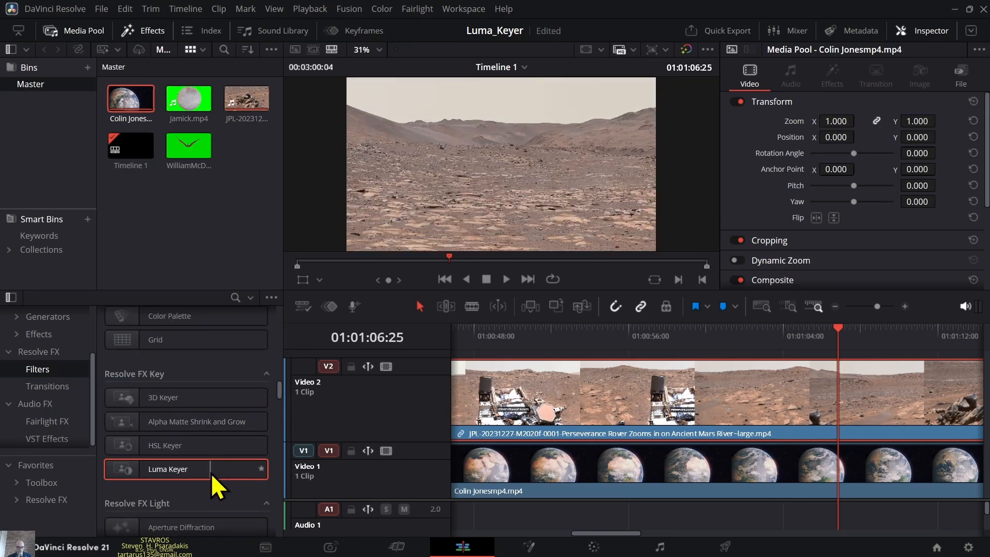
double_click(211, 473)
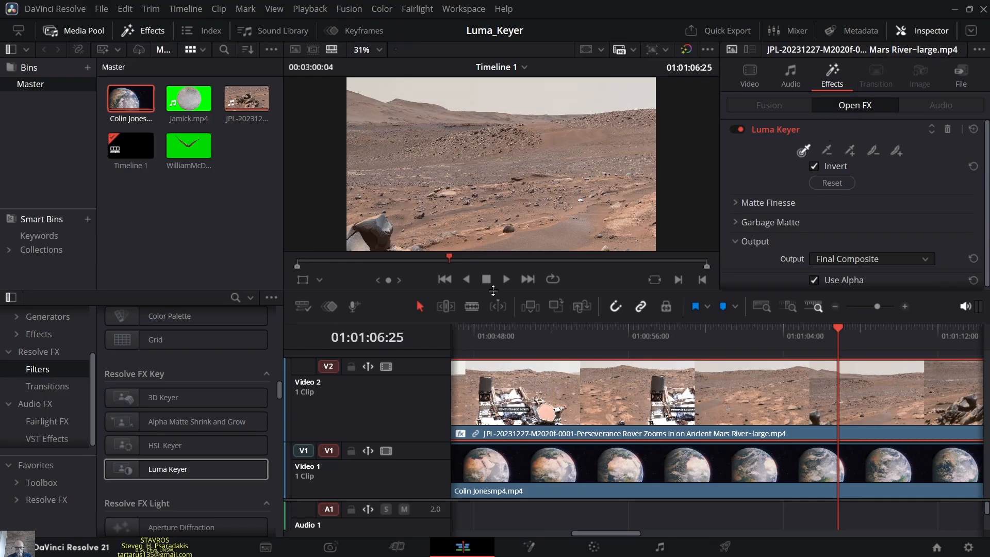
- Enable the Open FX Overlay in an enlarged viewer and sample the pale Martian sky to key it out, saving the project
drag(493, 289, 490, 362)
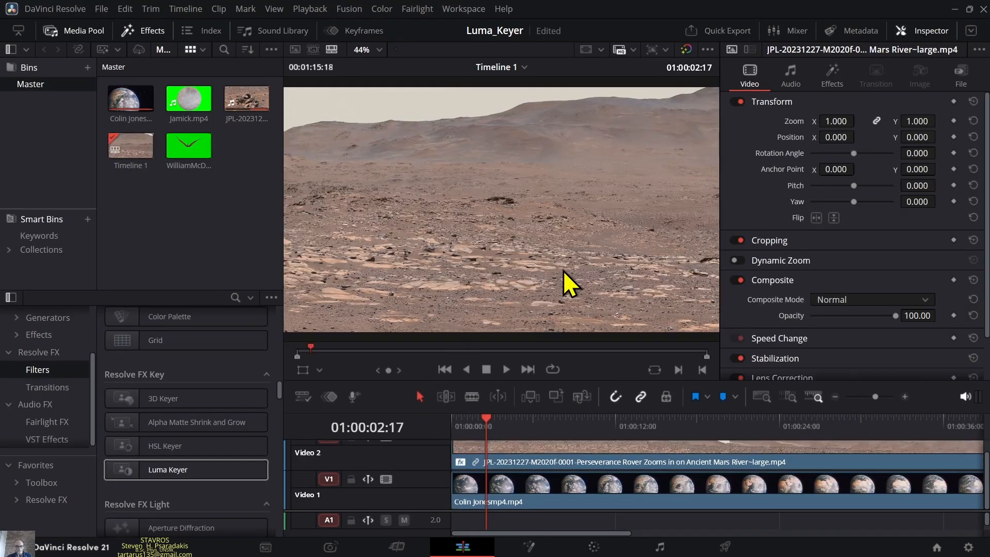
click(320, 370)
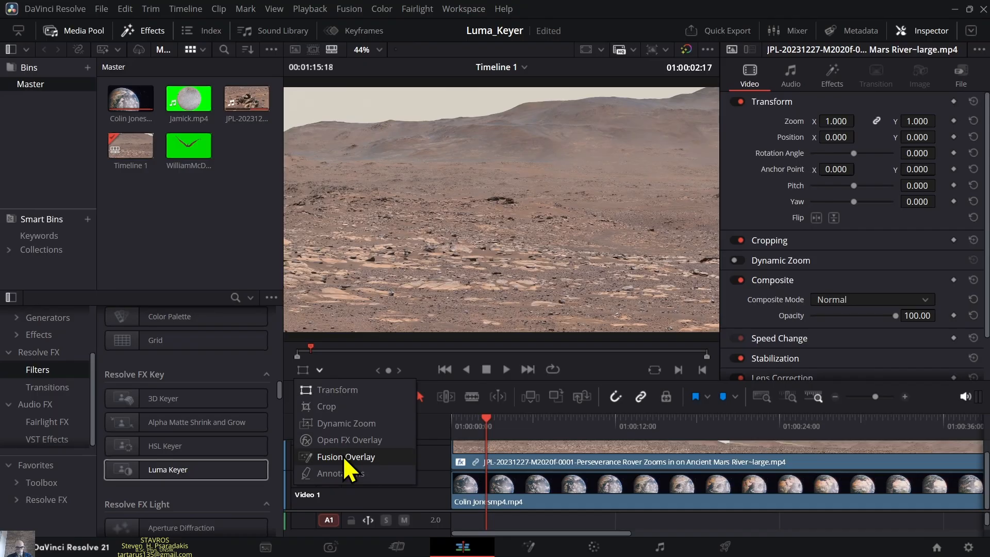
click(338, 440)
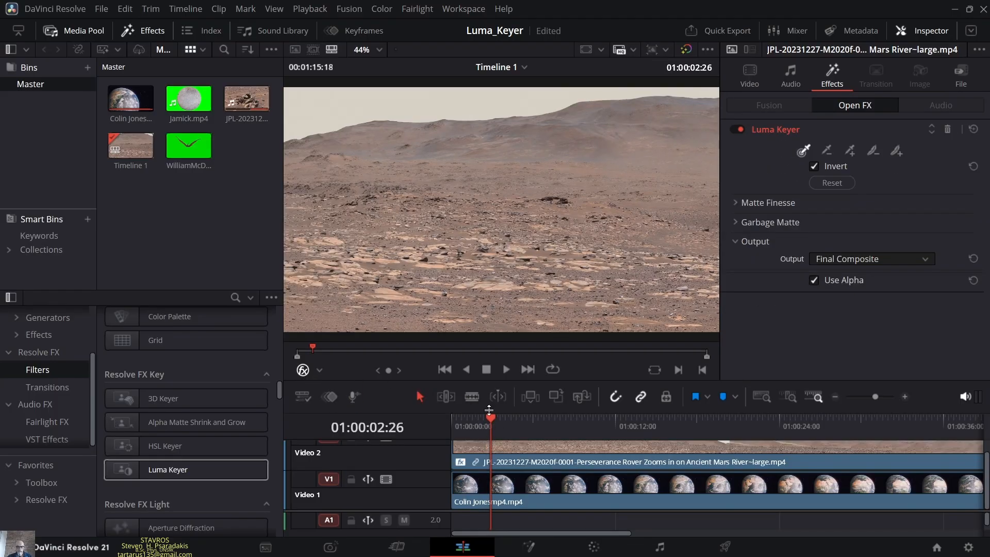
drag(493, 422, 515, 429)
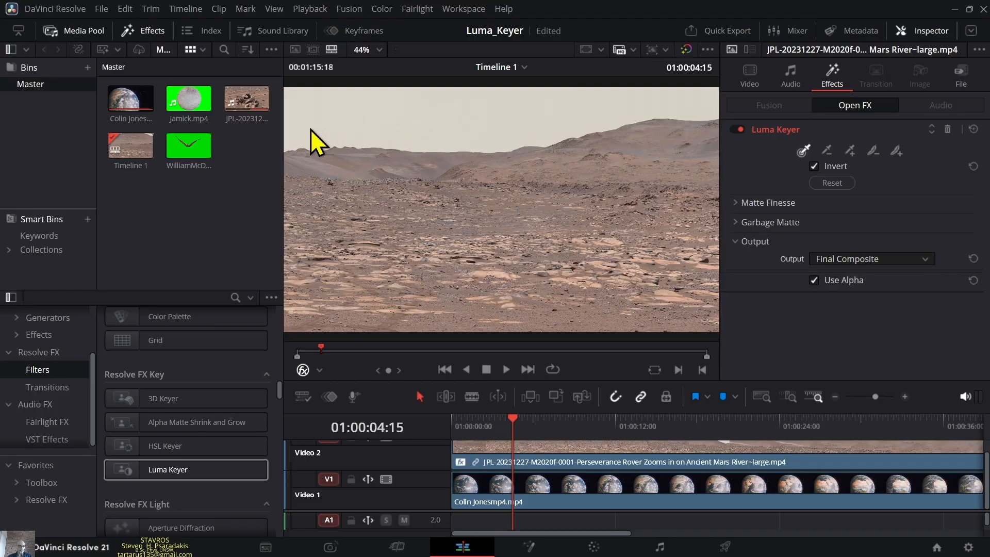
click(569, 110)
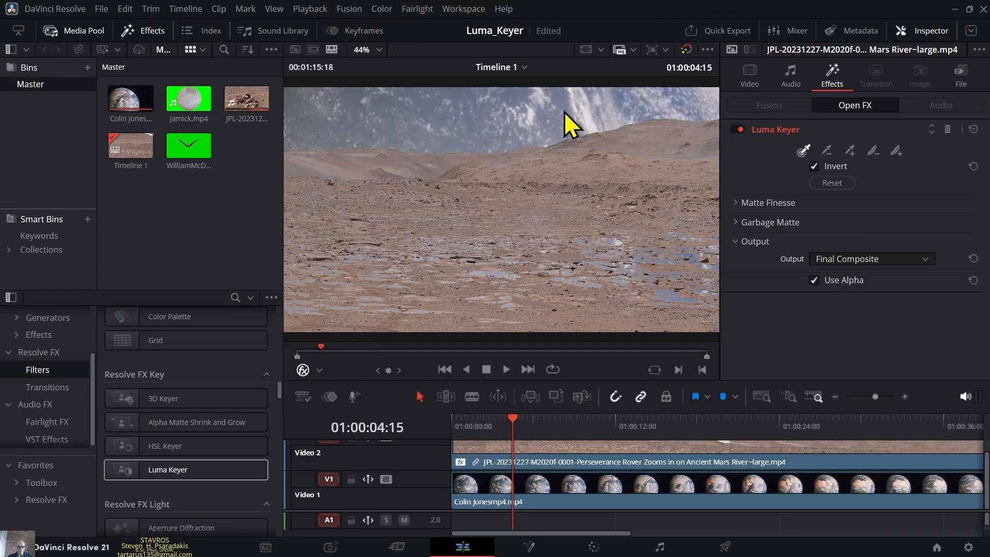
key(ctrl+s)
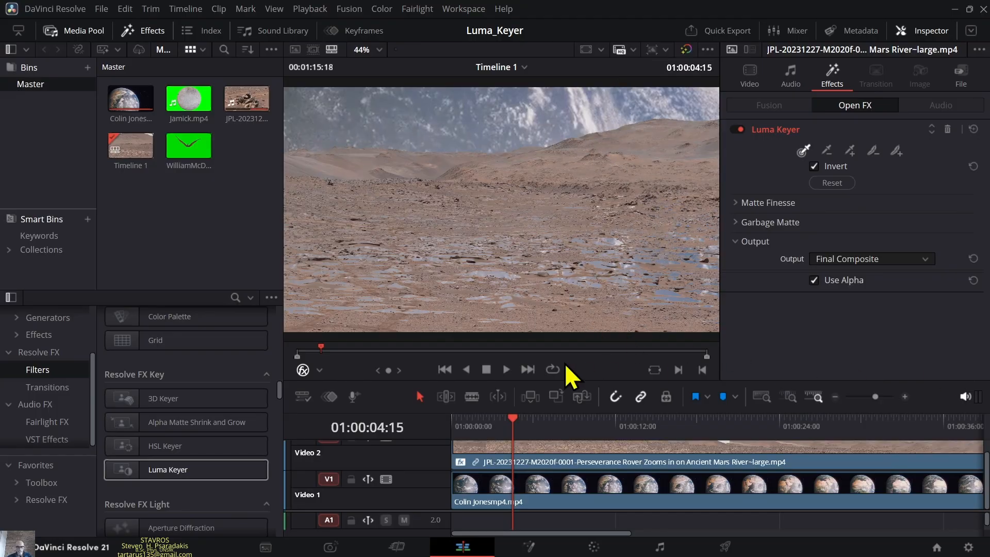
- Play back the keyed composite, including at full screen, to examine the replaced sky and the ground
click(505, 369)
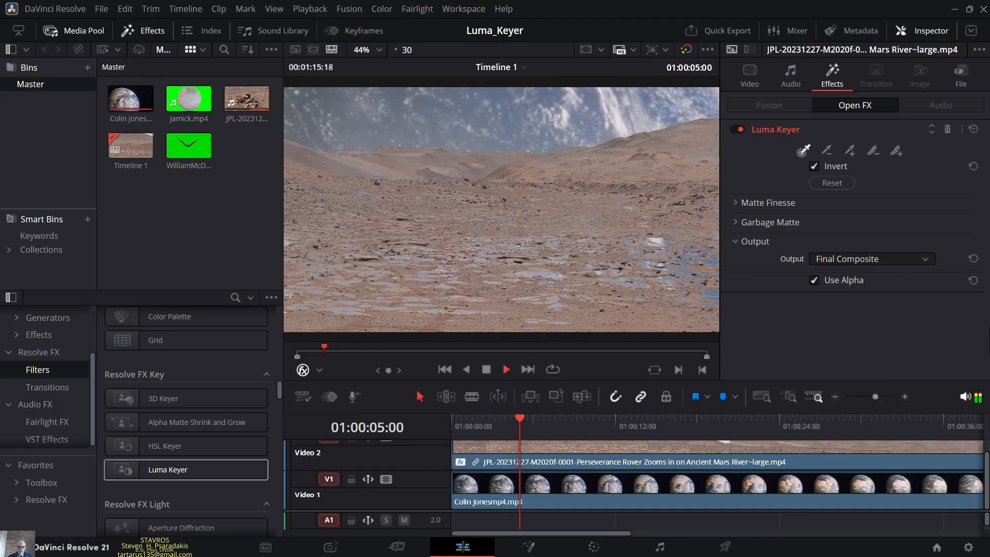
key(ctrl+f)
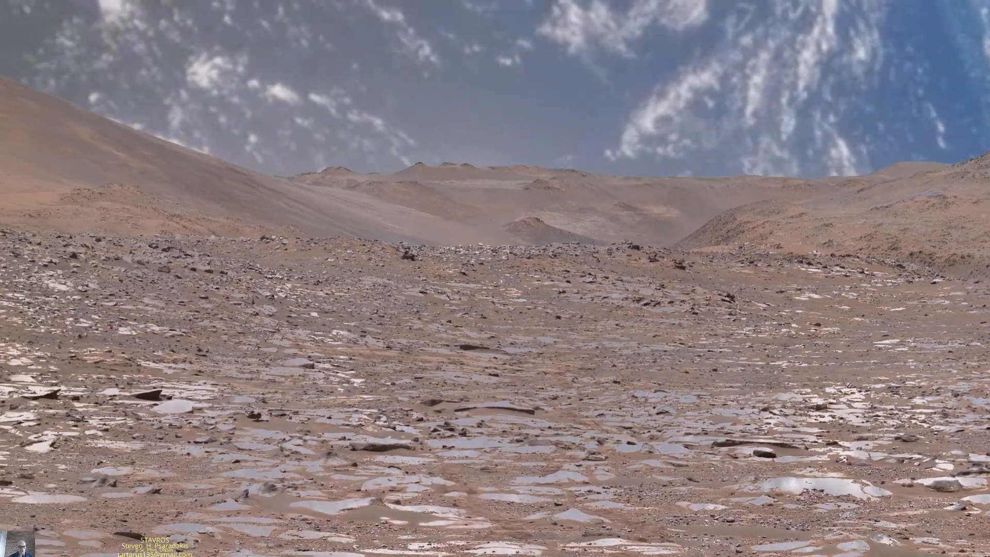
key(Escape)
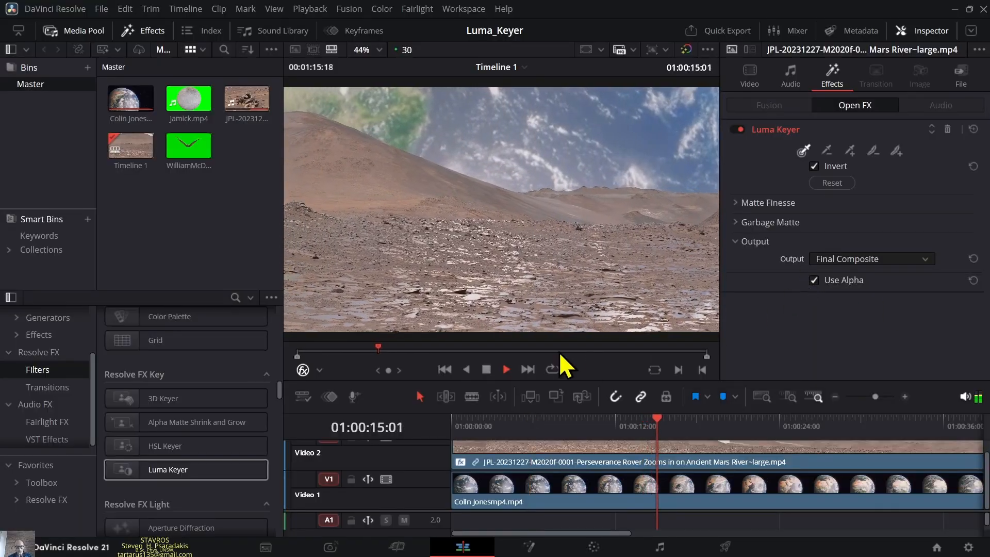
click(486, 369)
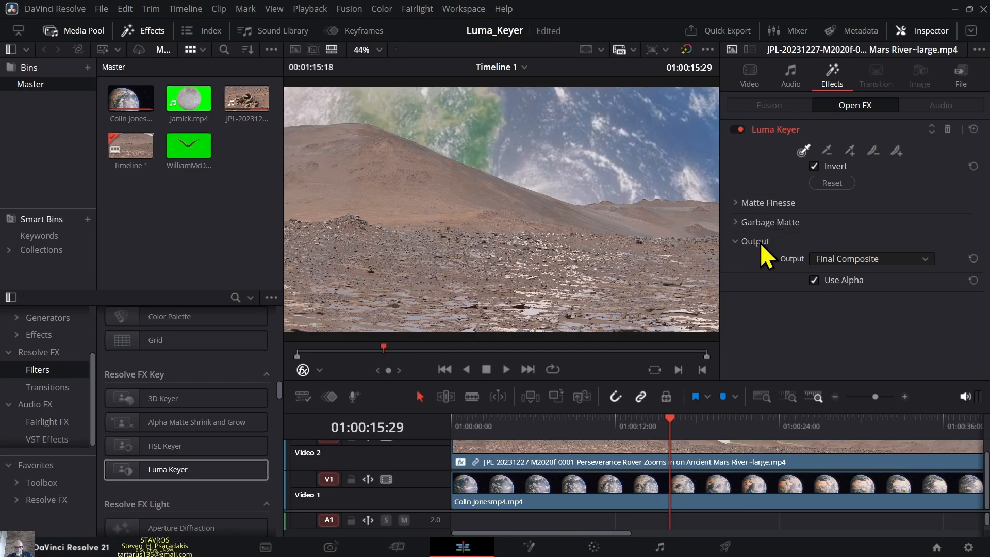
- Expand the Luma Keyer's Matte Finesse settings and inspect the key with the Video 1 track briefly disabled
click(760, 203)
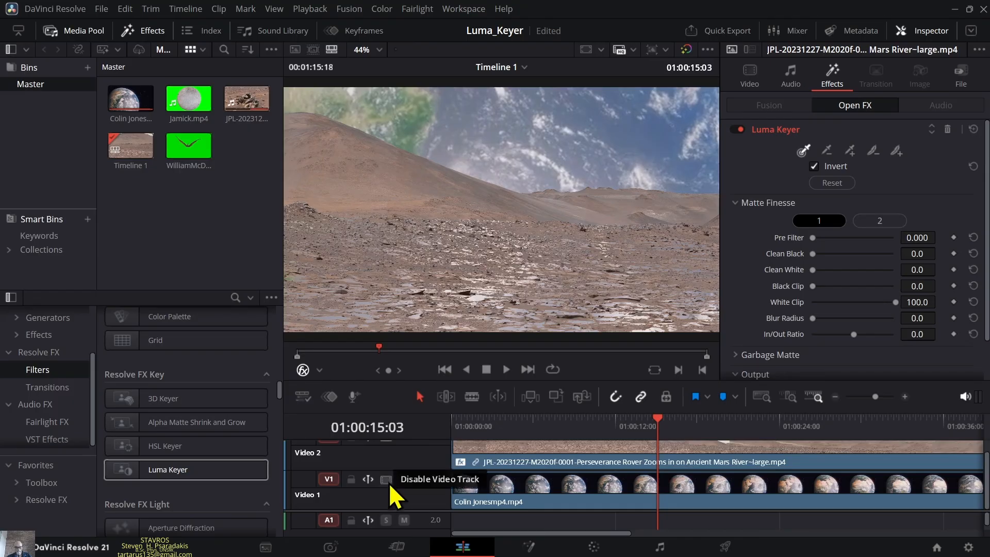
click(390, 484)
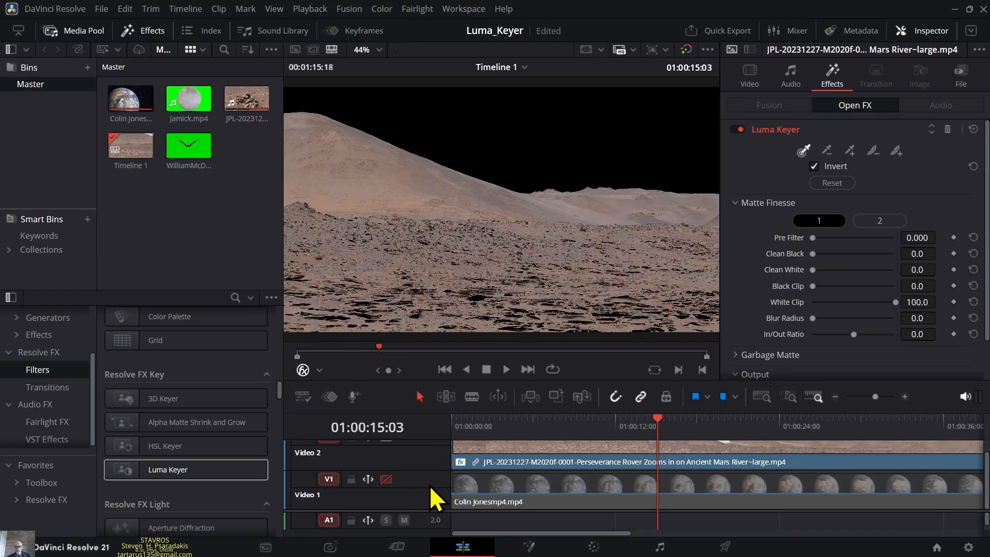
click(386, 479)
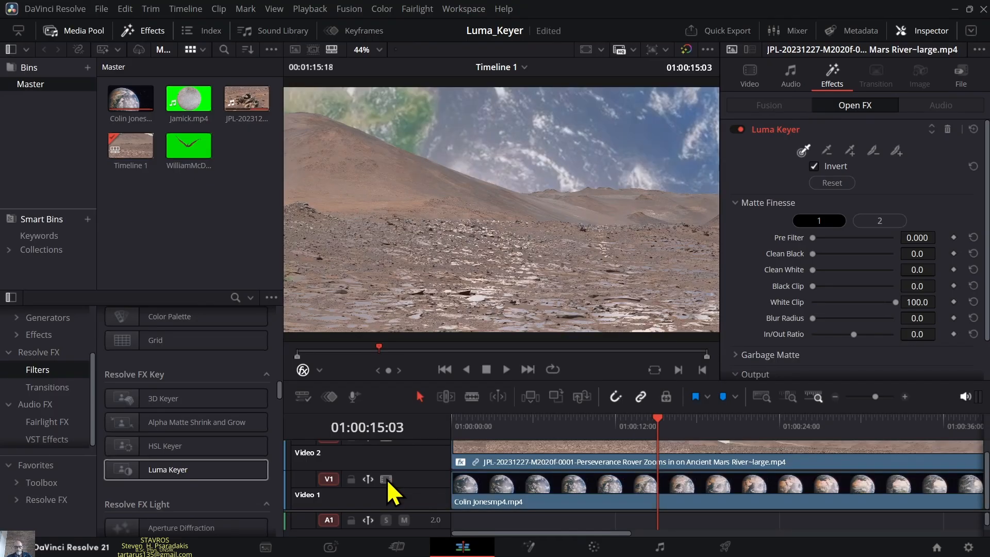
- Play short stretches of the composite from different timeline positions to examine the rocky ground for unwanted transparency
click(507, 370)
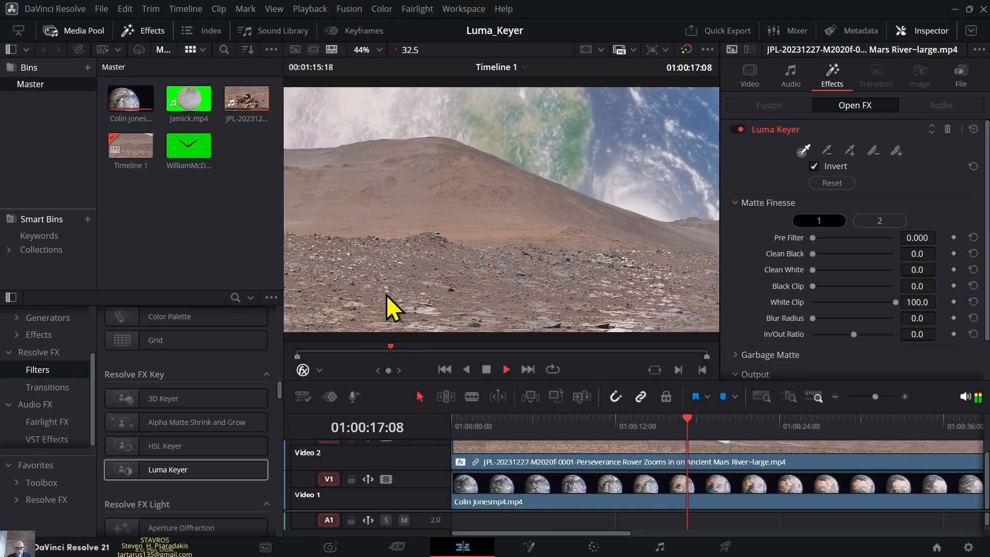
click(486, 369)
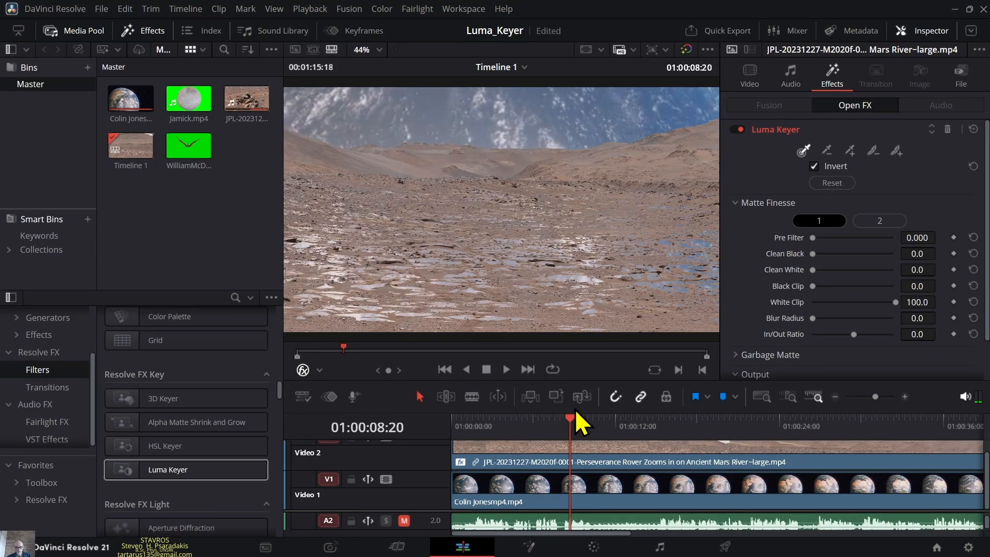
drag(567, 420, 553, 425)
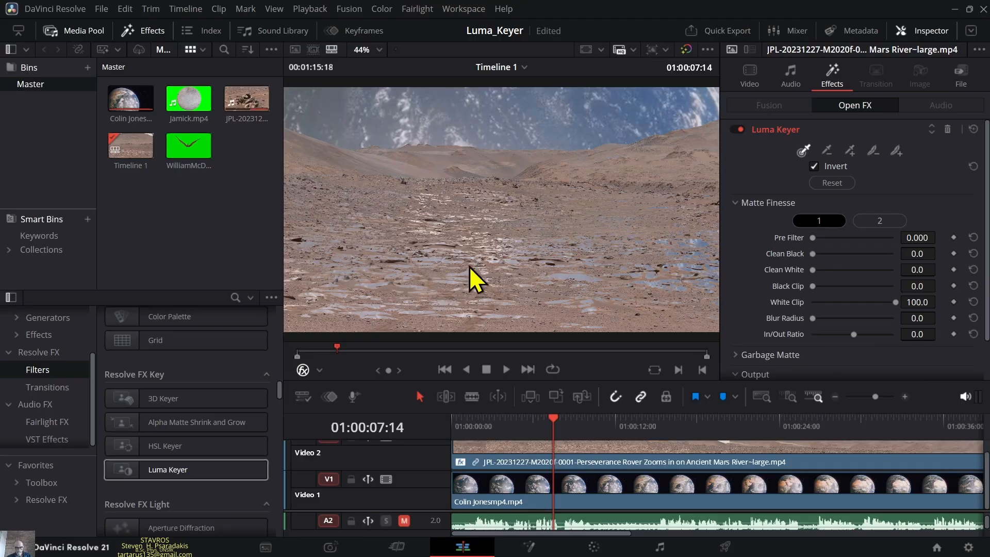
click(507, 370)
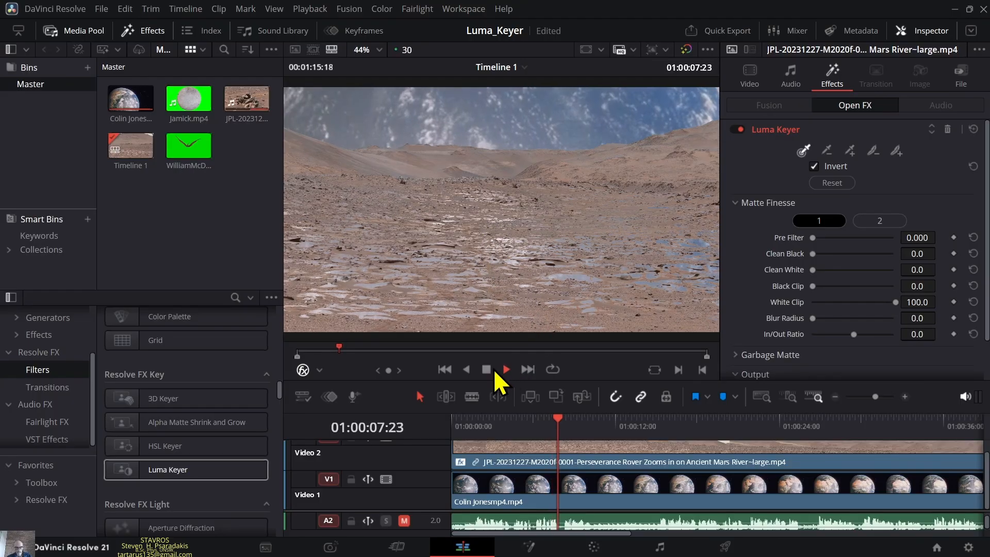
click(484, 370)
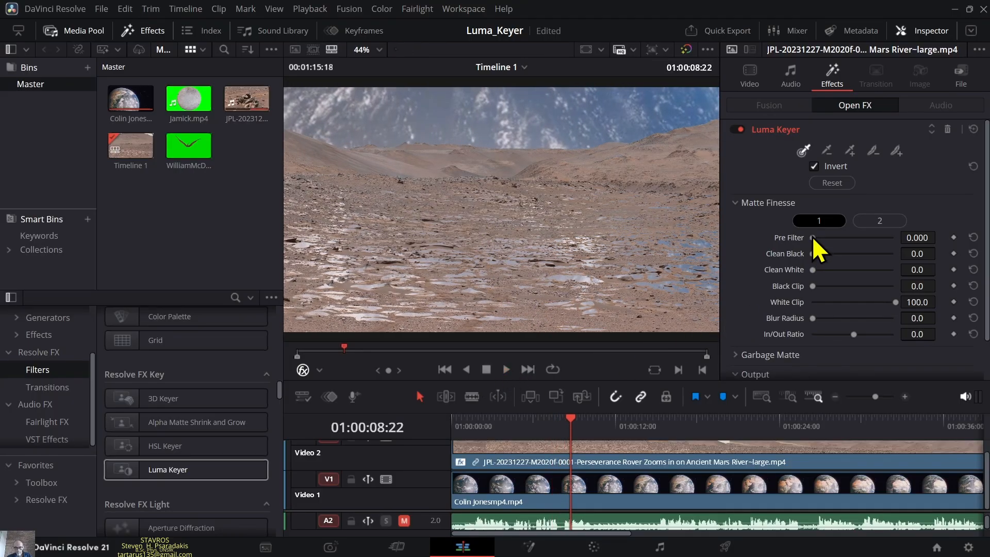
- Try Clean Black at 100 in the Matte Finesse settings and return it to 0
drag(813, 237, 911, 262)
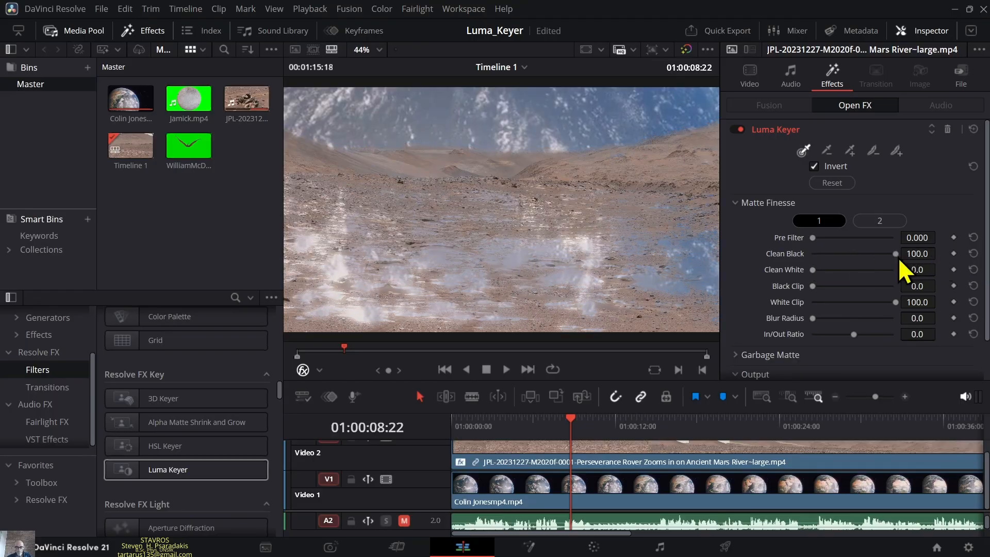
drag(895, 255, 760, 290)
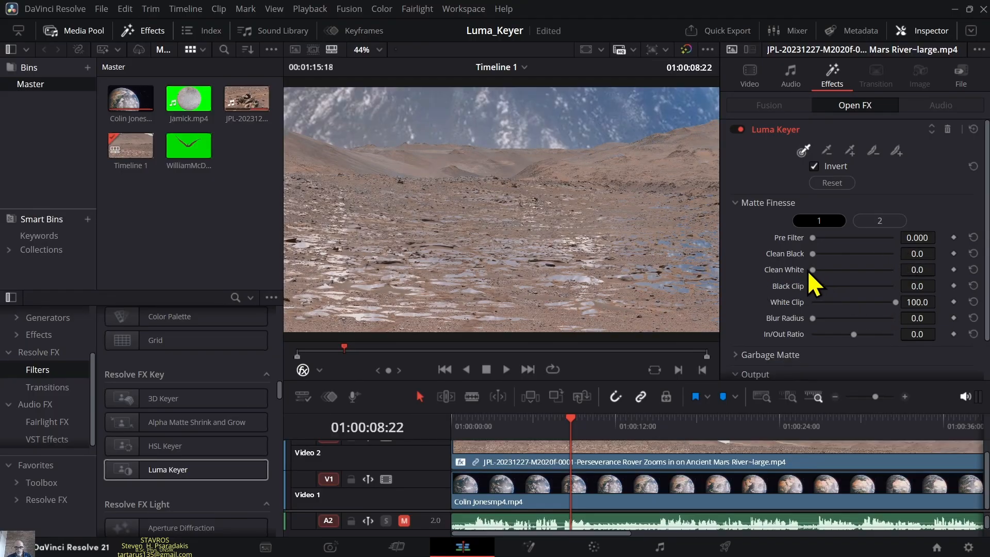
- Set Clean White to 100 in the Matte Finesse settings and review the composite at full screen
drag(813, 270, 915, 275)
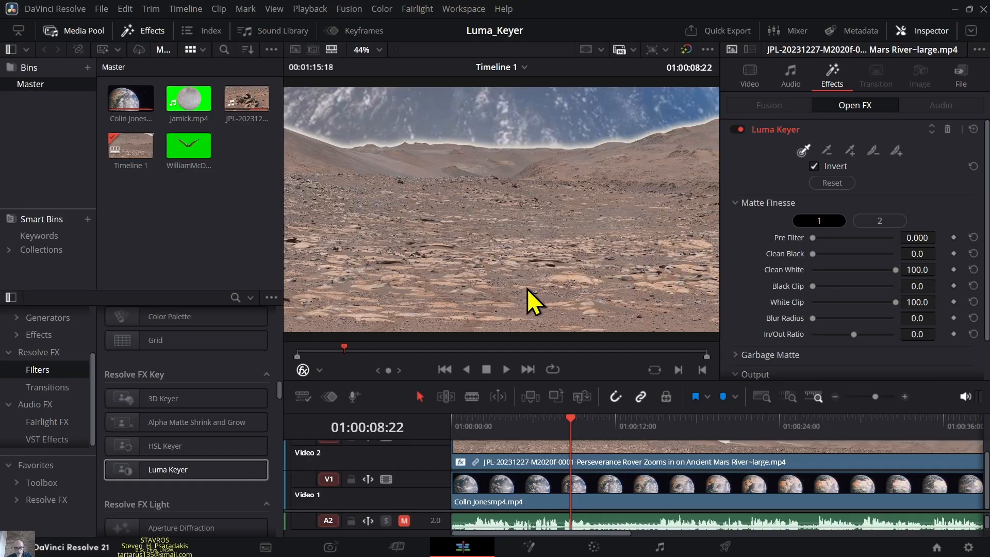
click(506, 369)
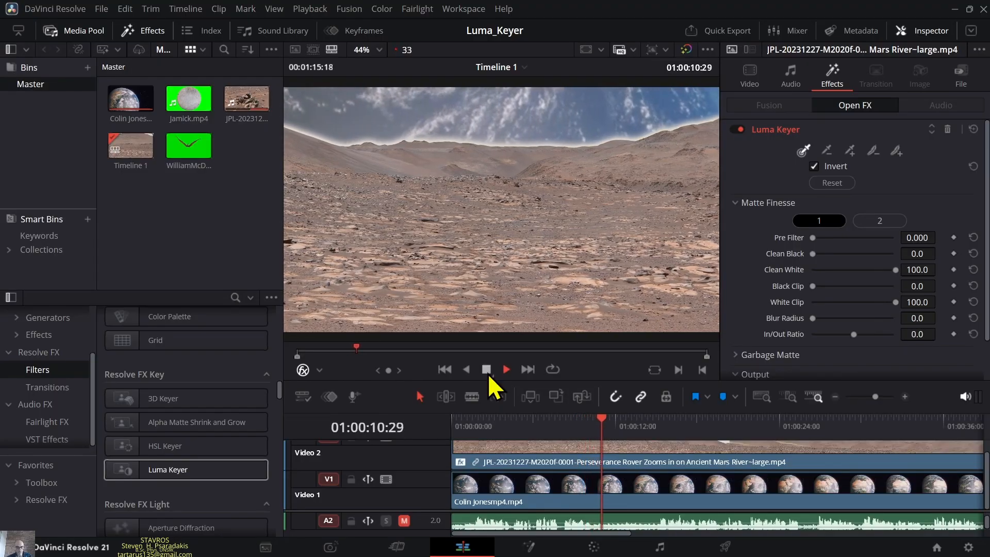
key(ctrl+f)
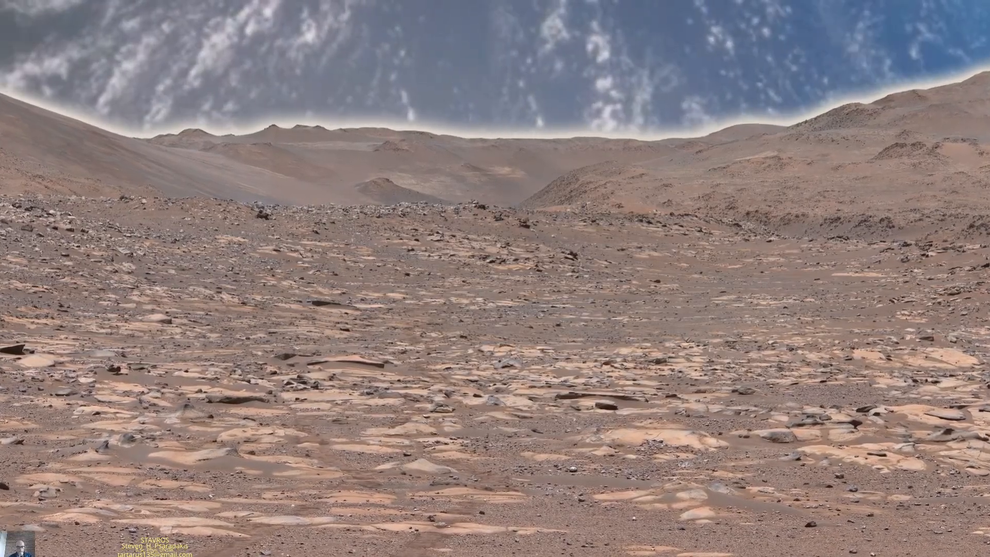
key(Escape)
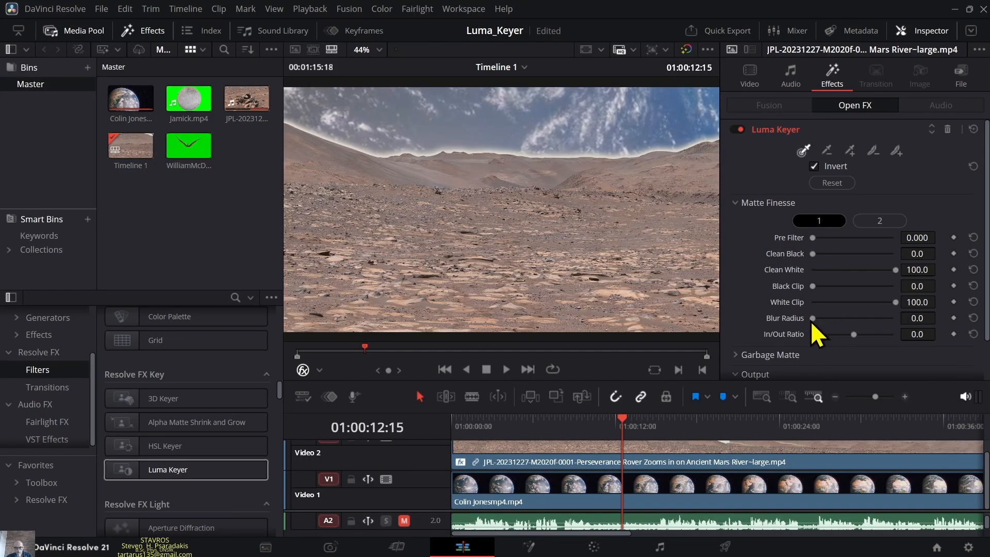
- Try a matte Blur Radius of about 283 and return it to 0
drag(813, 318, 859, 318)
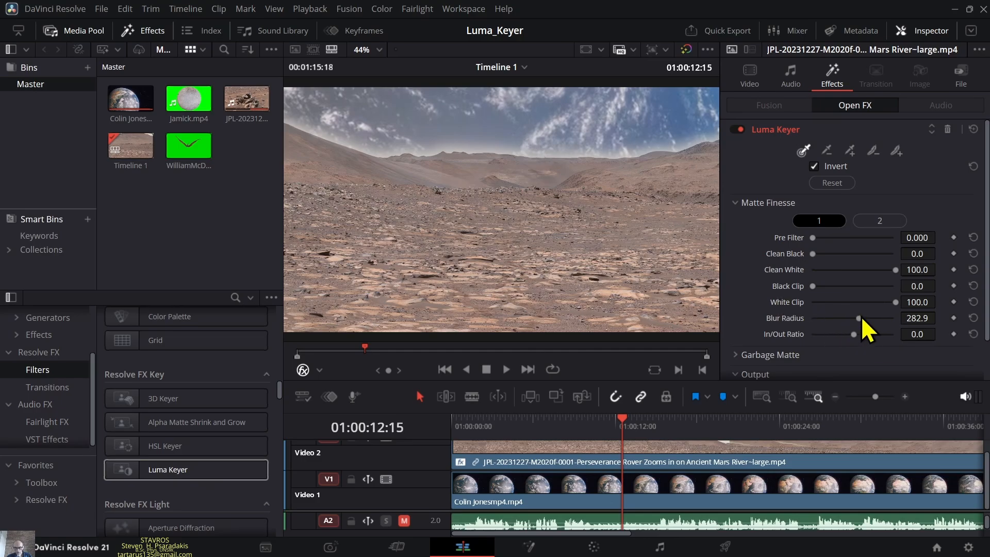
drag(859, 320, 791, 339)
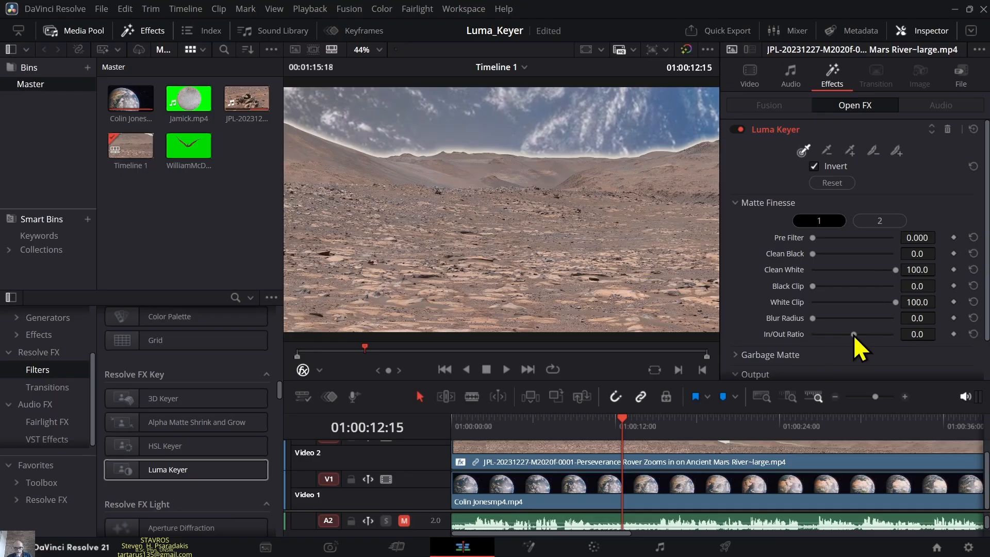
- Compare both extremes of the matte's In/Out Ratio, leave it at -100, and play back the composite to check the horizon edge
drag(853, 335, 934, 338)
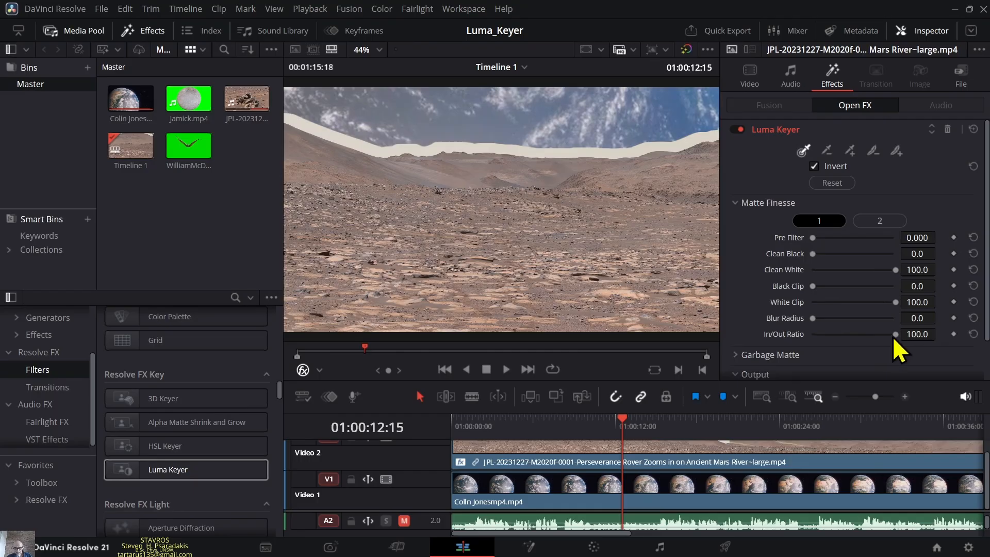
drag(894, 336, 774, 349)
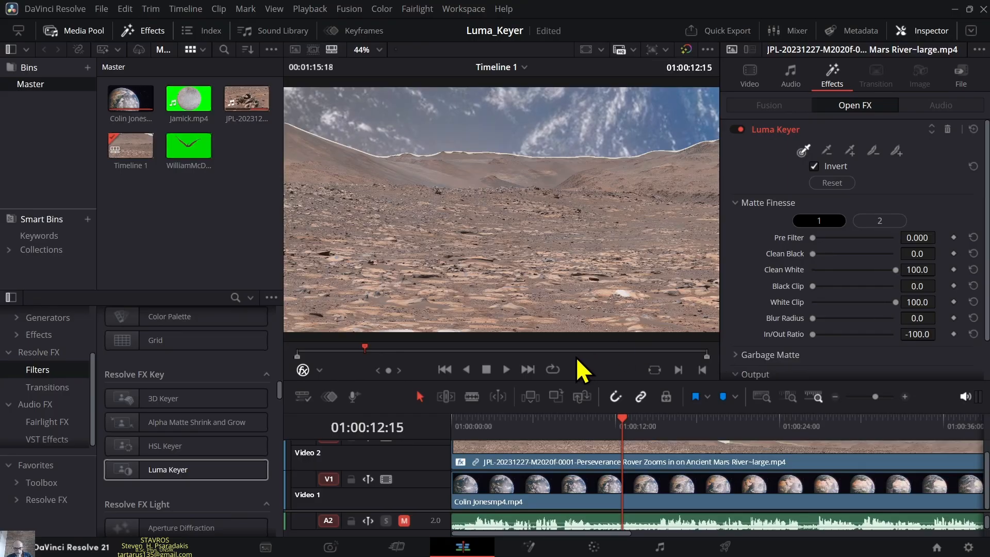
click(506, 369)
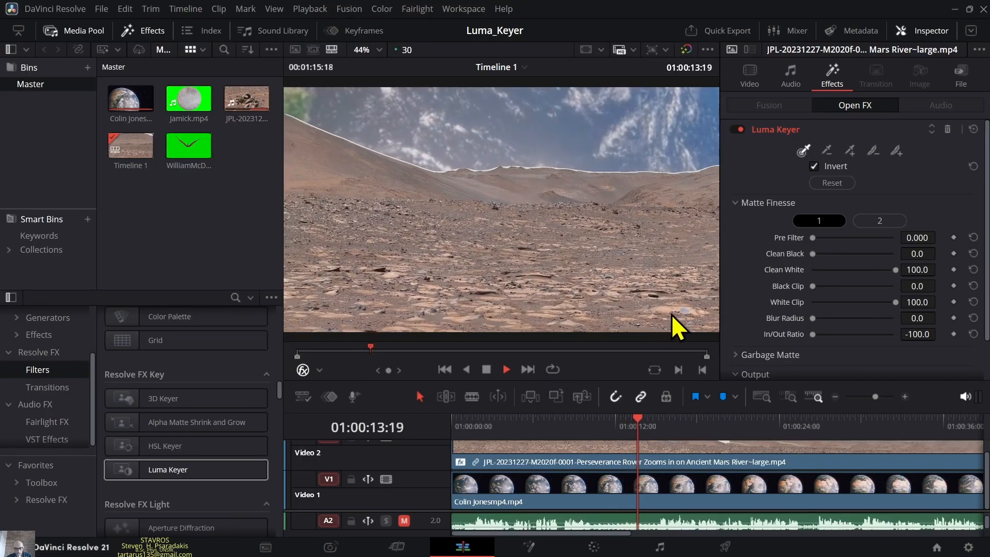
click(486, 369)
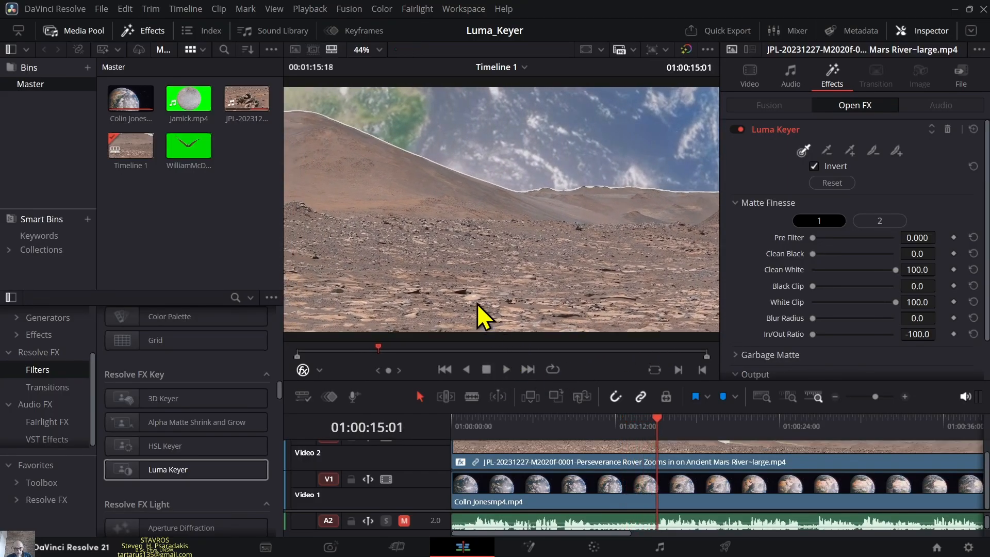
- Reset the matte's In/Out Ratio to 0 after a brief playback and move the playhead back to 01:00:03:13
click(506, 369)
click(486, 369)
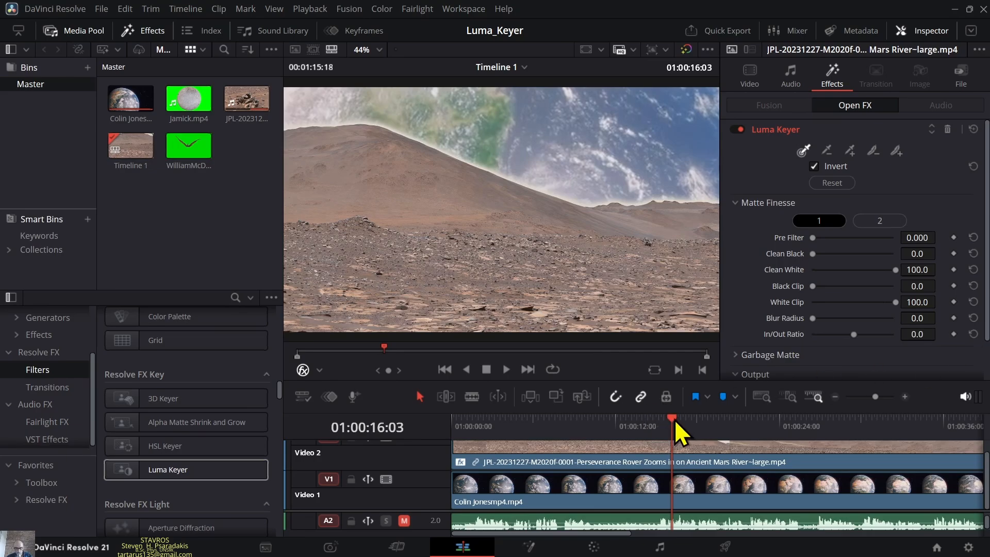
click(639, 426)
drag(637, 425, 499, 425)
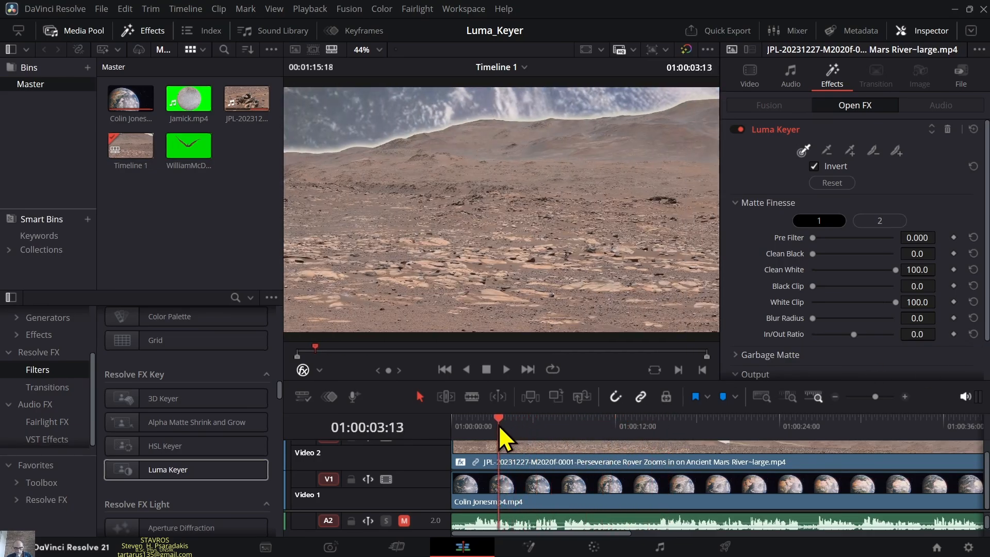
- Show the second set of Matte Finesse settings and inspect the horizon edge at full screen
click(889, 227)
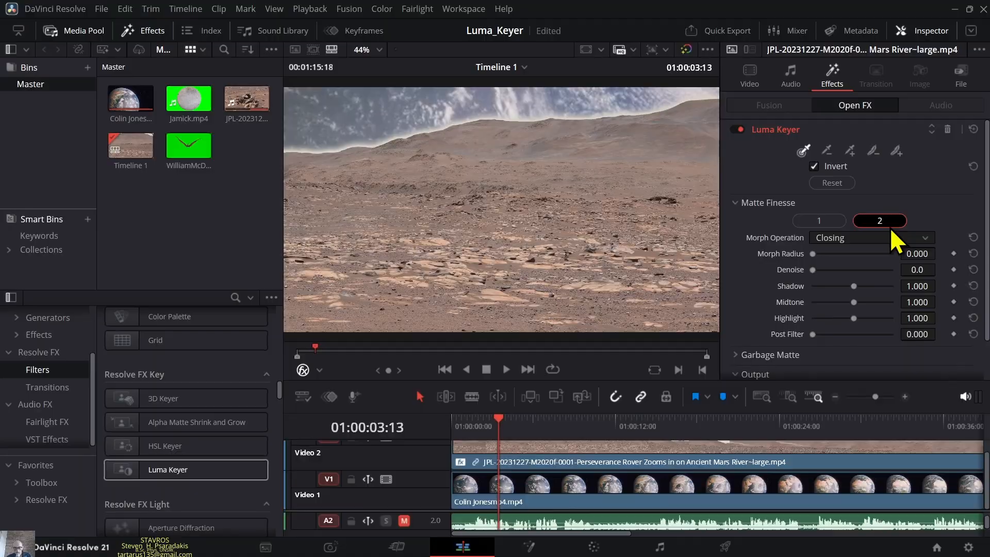
key(ctrl+f)
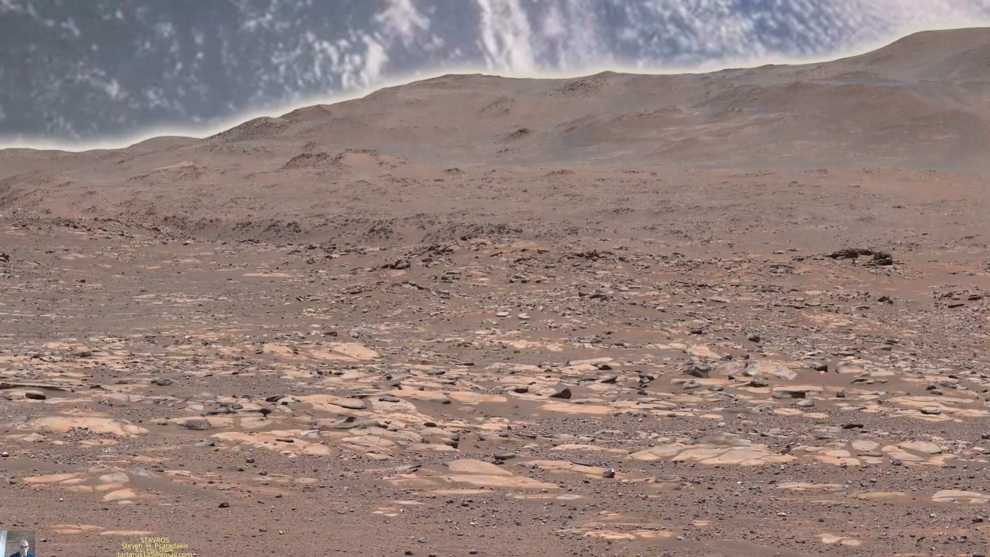
key(ctrl+f)
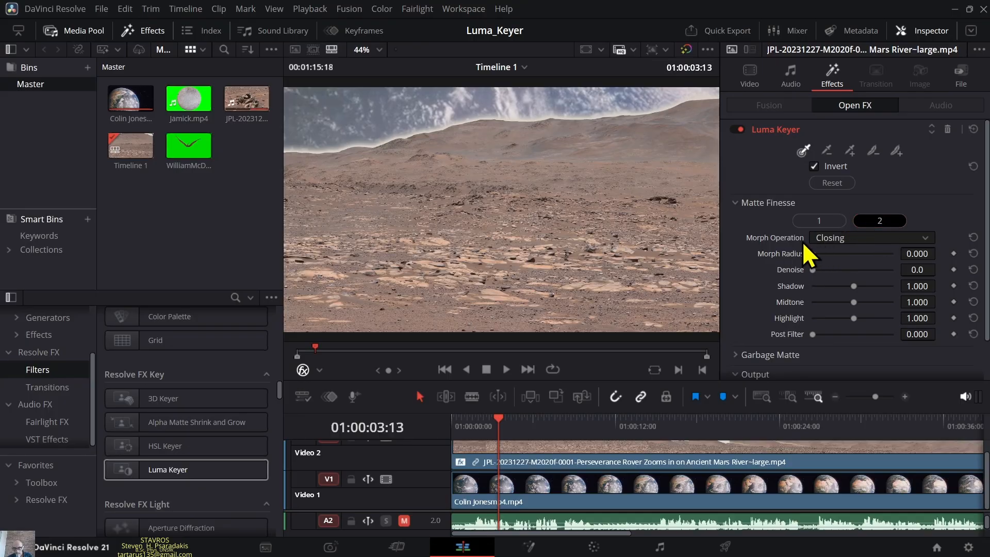
- Set the matte's Morph Operation to Shrink with a Morph Radius of about 0.581 and review the composite at full screen
click(922, 238)
click(846, 254)
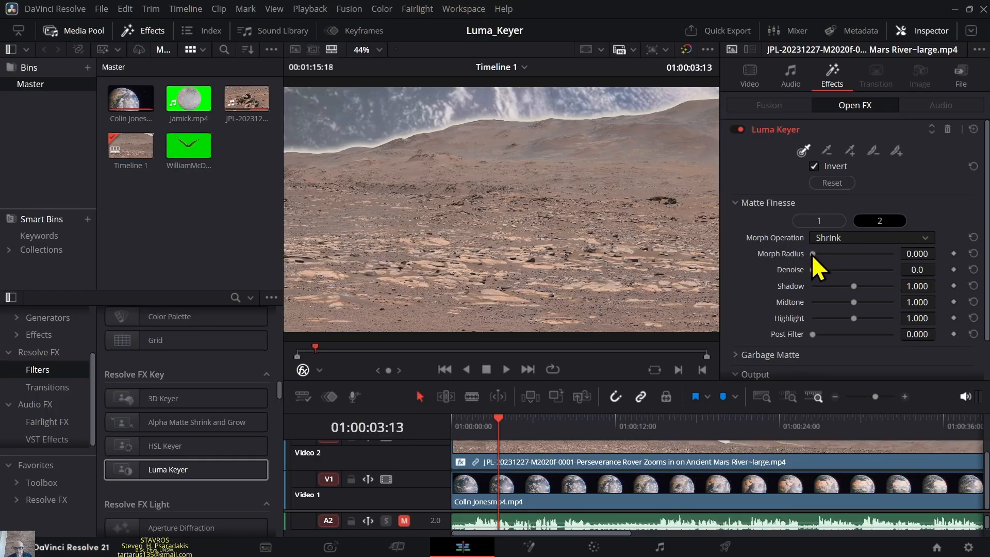
drag(813, 255, 861, 262)
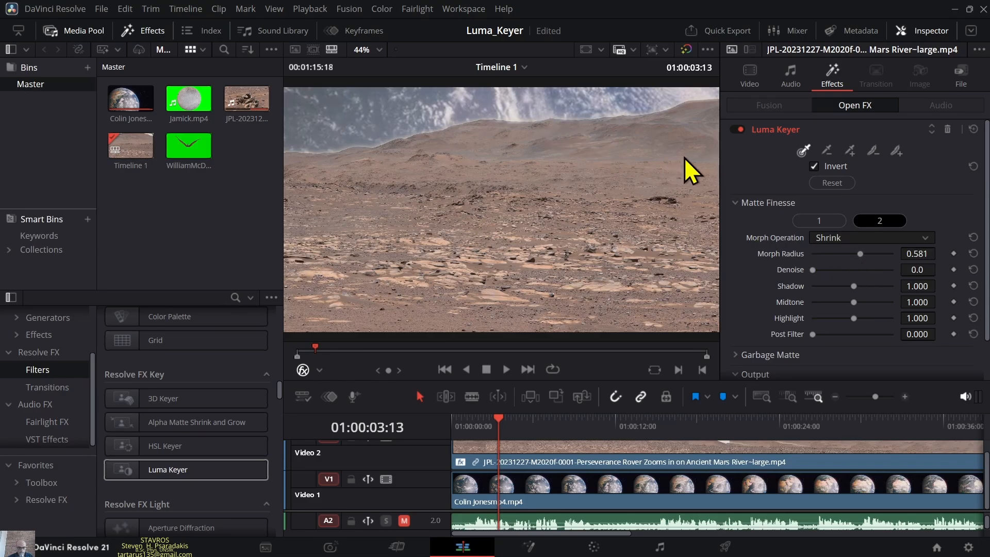
key(ctrl+f)
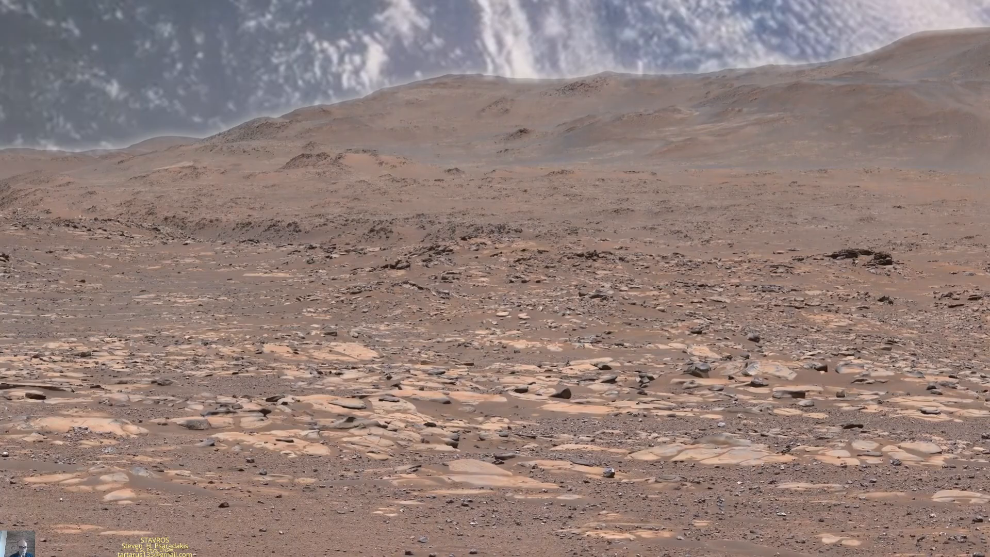
key(Escape)
- Set the matte's Shadow to 2, leaving Denoise at 0, and play back the composite
drag(813, 270, 707, 297)
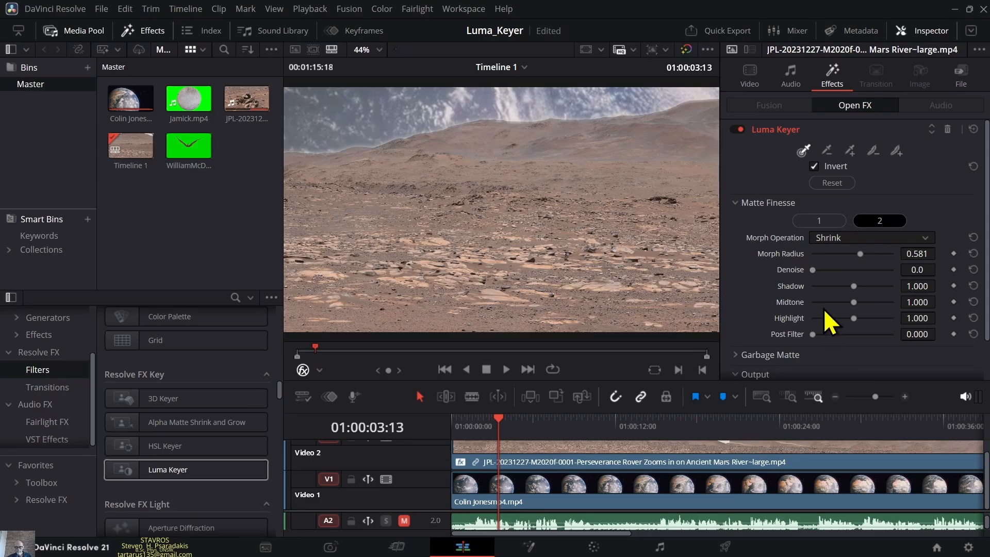
drag(855, 286, 895, 287)
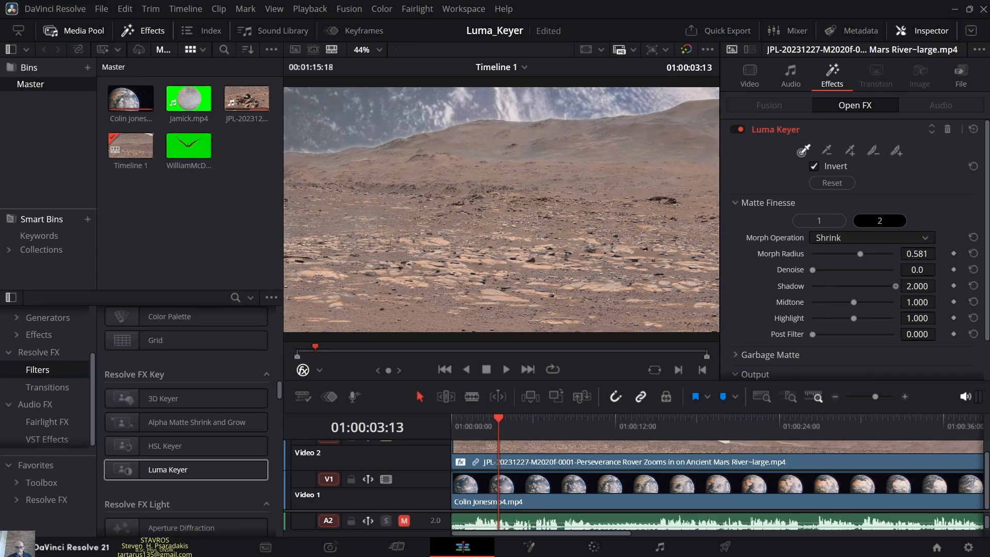
click(506, 369)
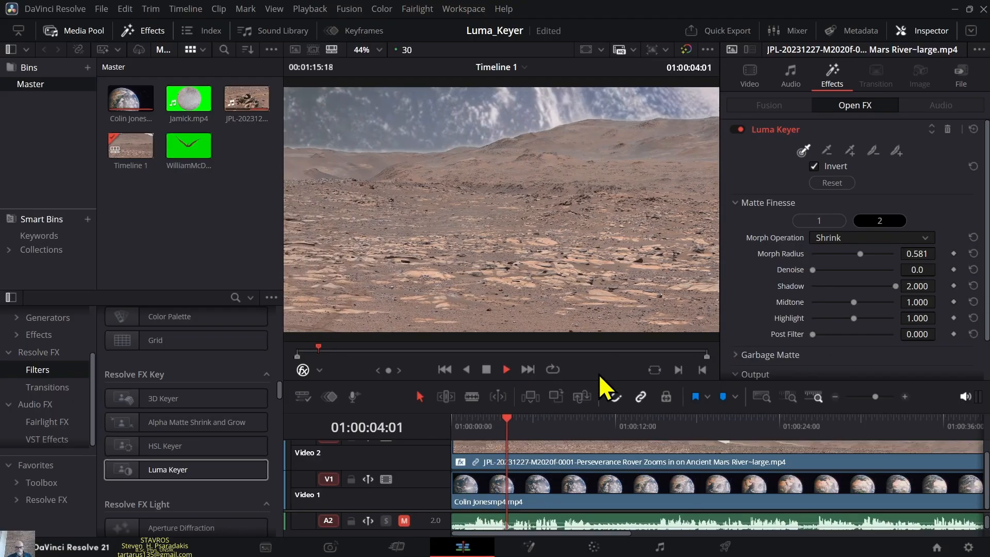